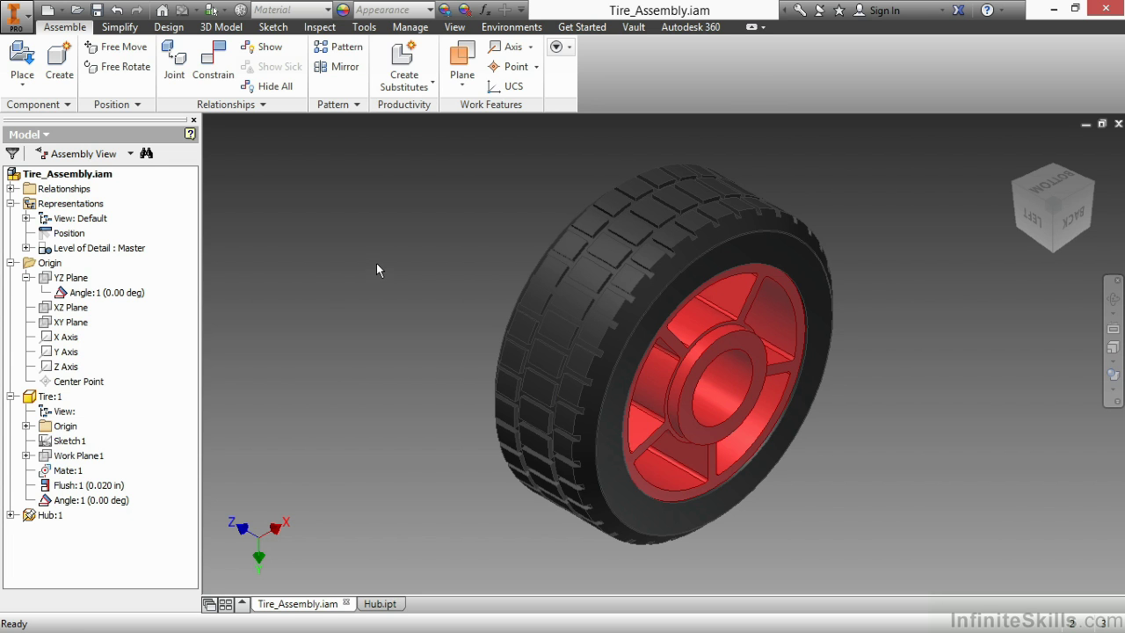
# Switch to the Tools ribbon tab in Tire_Assembly.iam
pyautogui.click(364, 27)
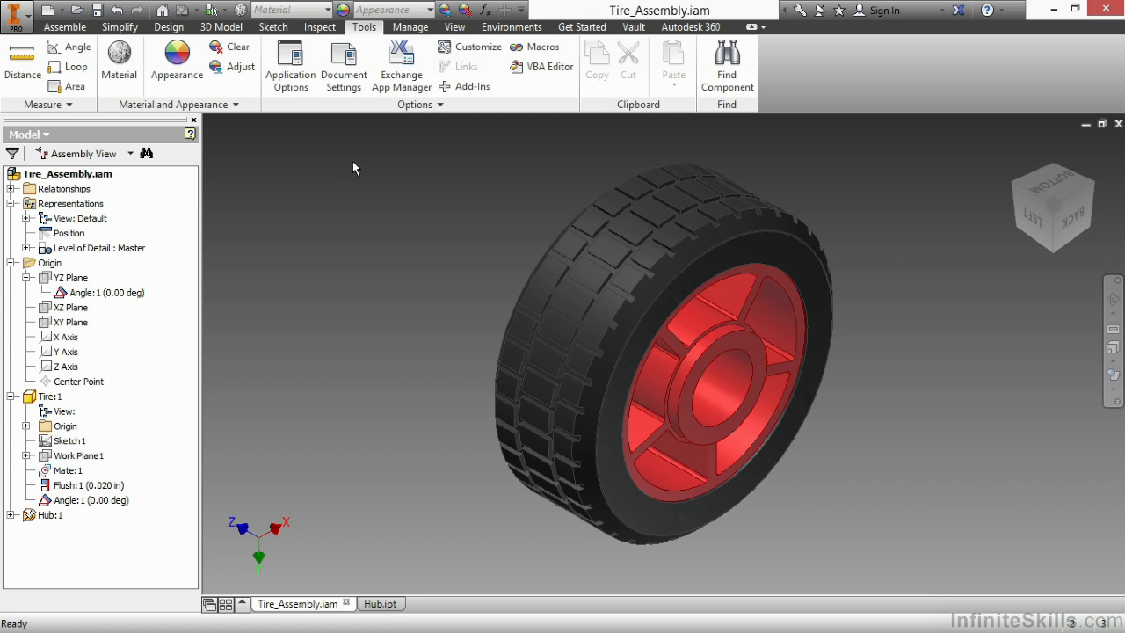
# Open Tire_Assembly.iam's Document Settings on the Units page (inch, degree, second, lbmass)
pyautogui.click(344, 81)
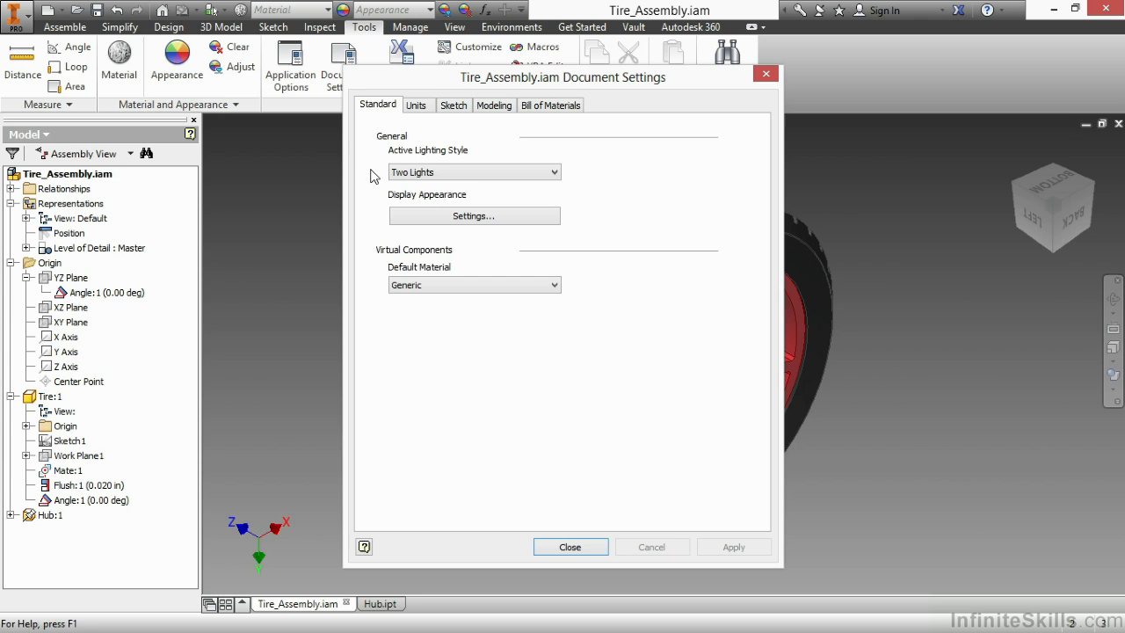
pyautogui.click(415, 106)
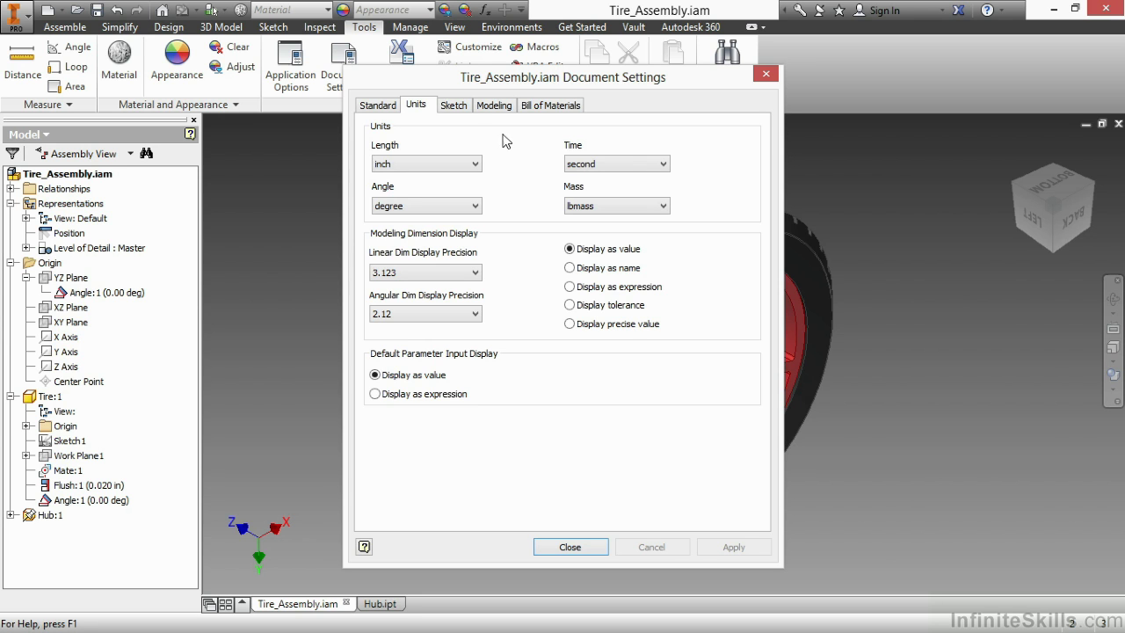
# Step through the assembly's Sketch and Modeling pages to Bill of Materials (Normal, 1 Each)
pyautogui.click(461, 108)
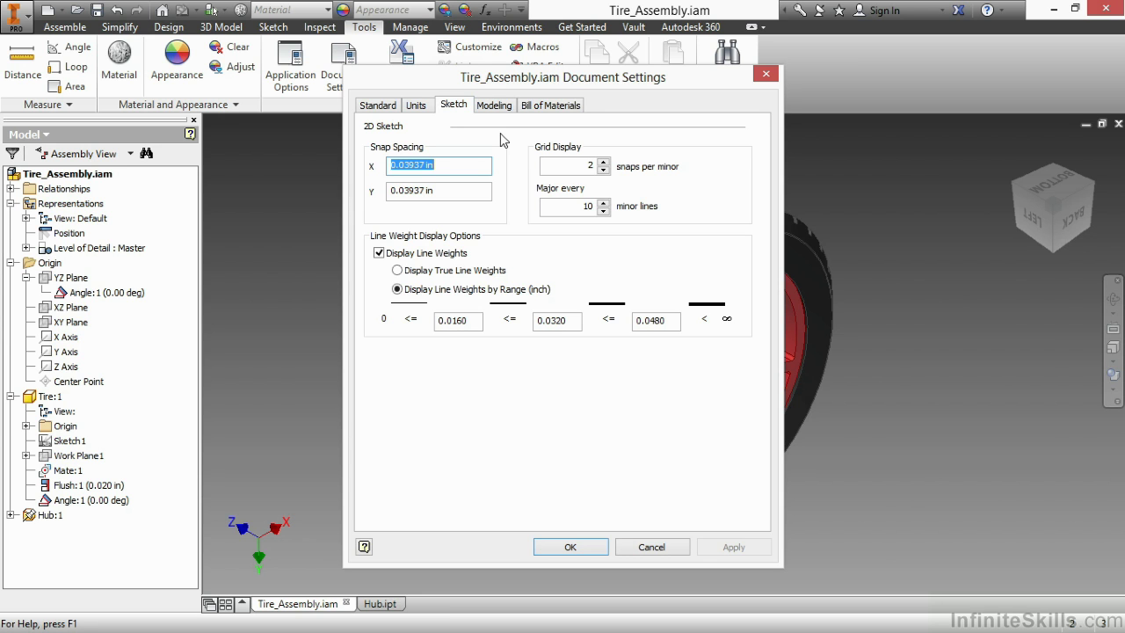
pyautogui.click(494, 106)
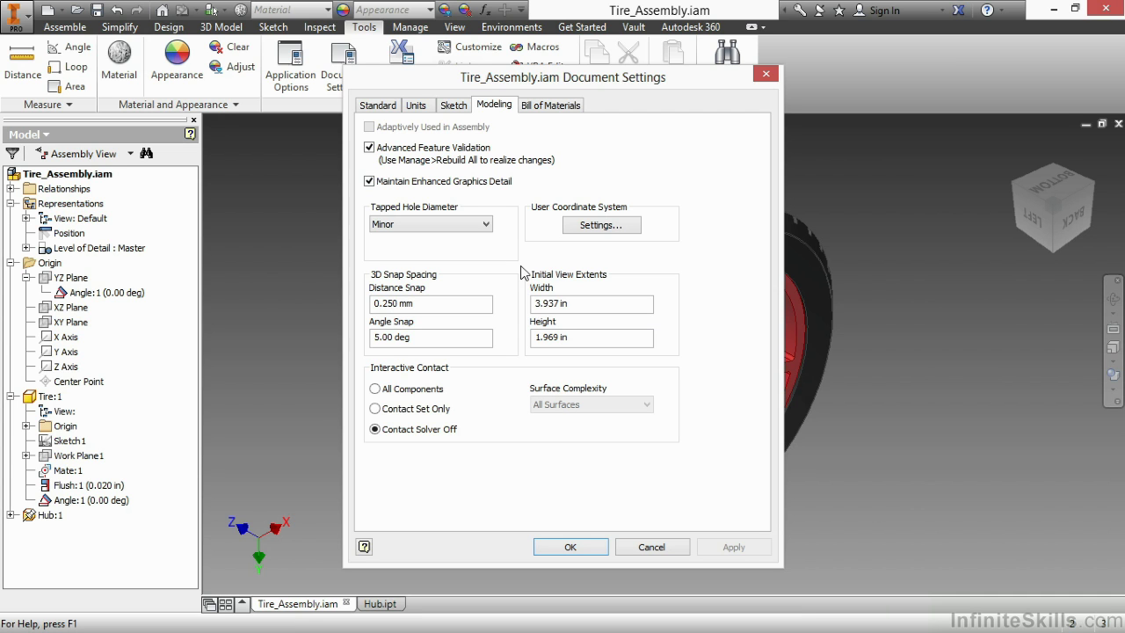
pyautogui.click(551, 109)
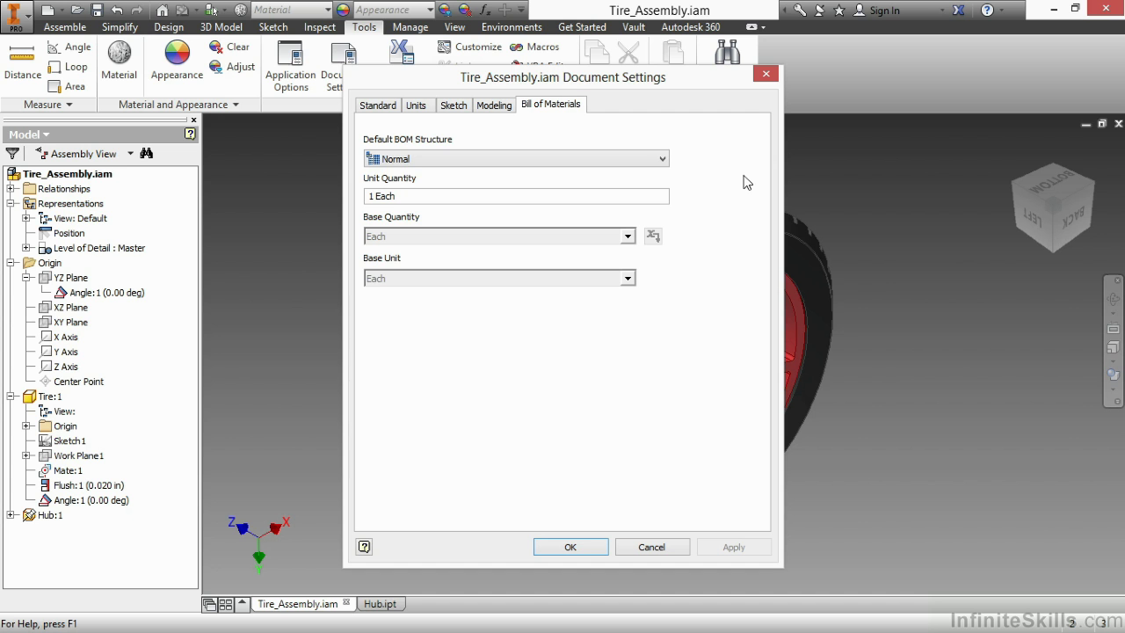
# Accept the assembly settings with OK and switch to the Hub.ipt document
pyautogui.click(585, 548)
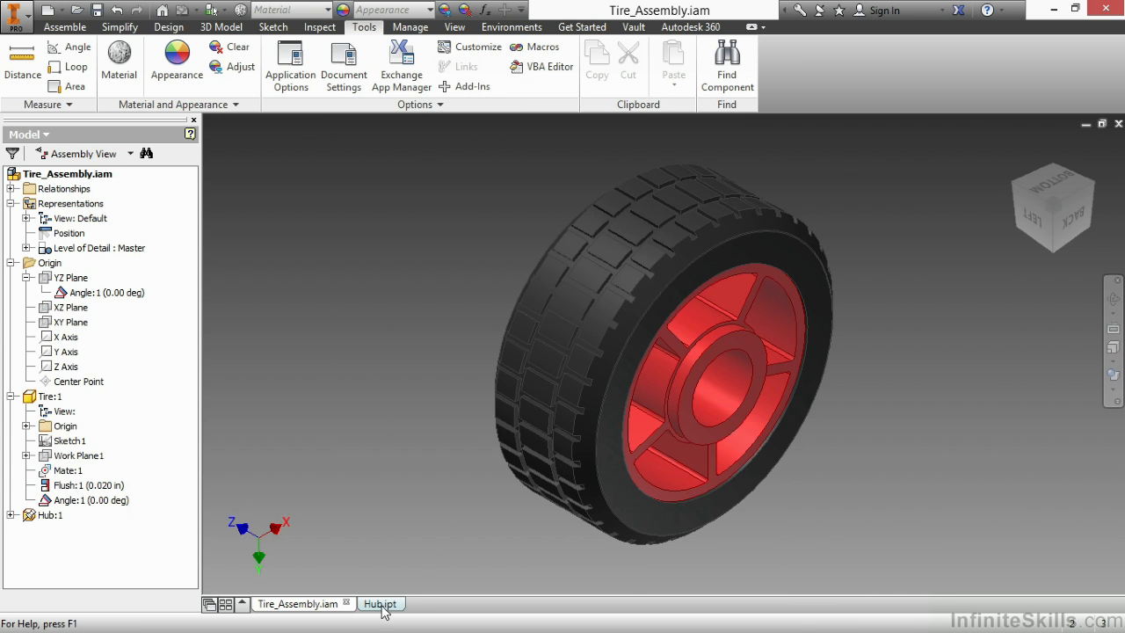
pyautogui.moveTo(383, 611)
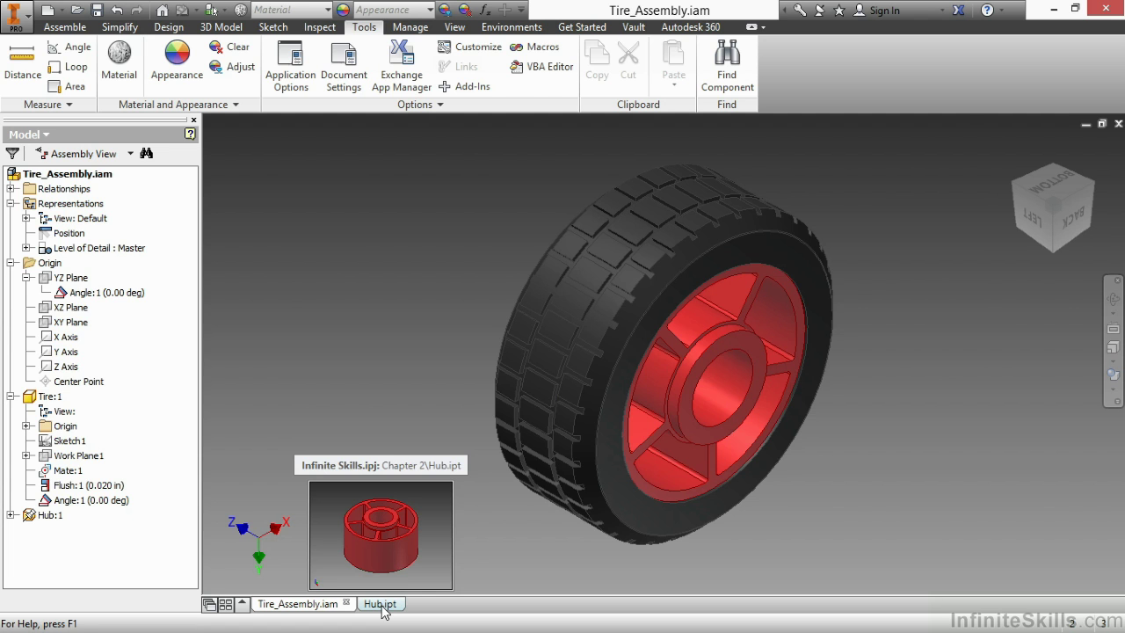
pyautogui.click(382, 605)
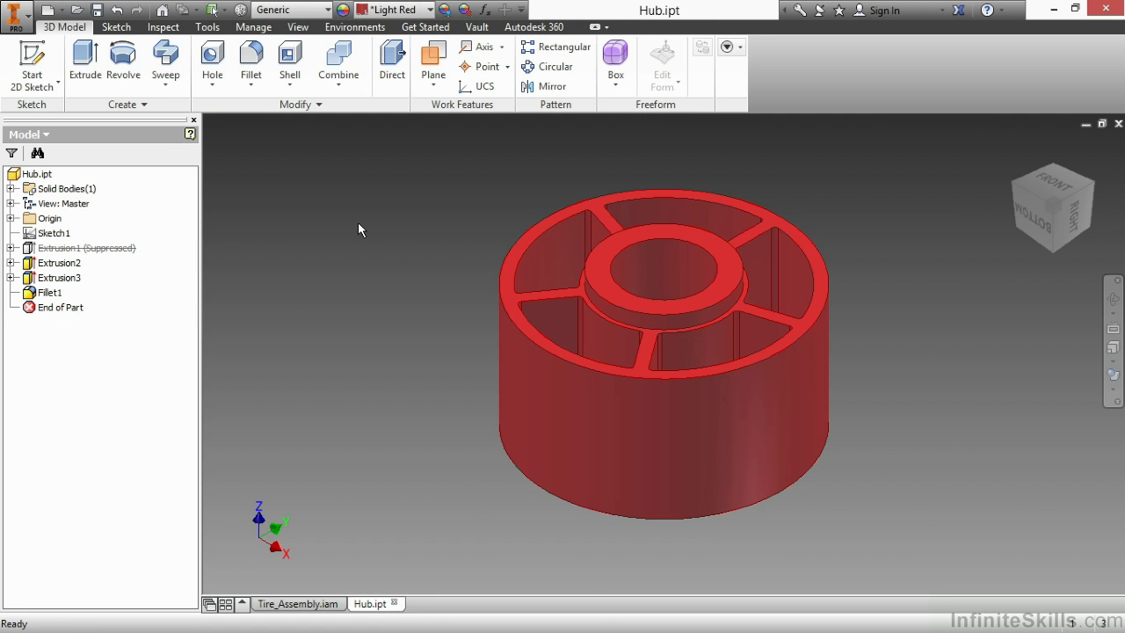
# Open Hub.ipt's Document Settings and review its Sketch and Modeling pages
pyautogui.click(207, 26)
pyautogui.click(334, 74)
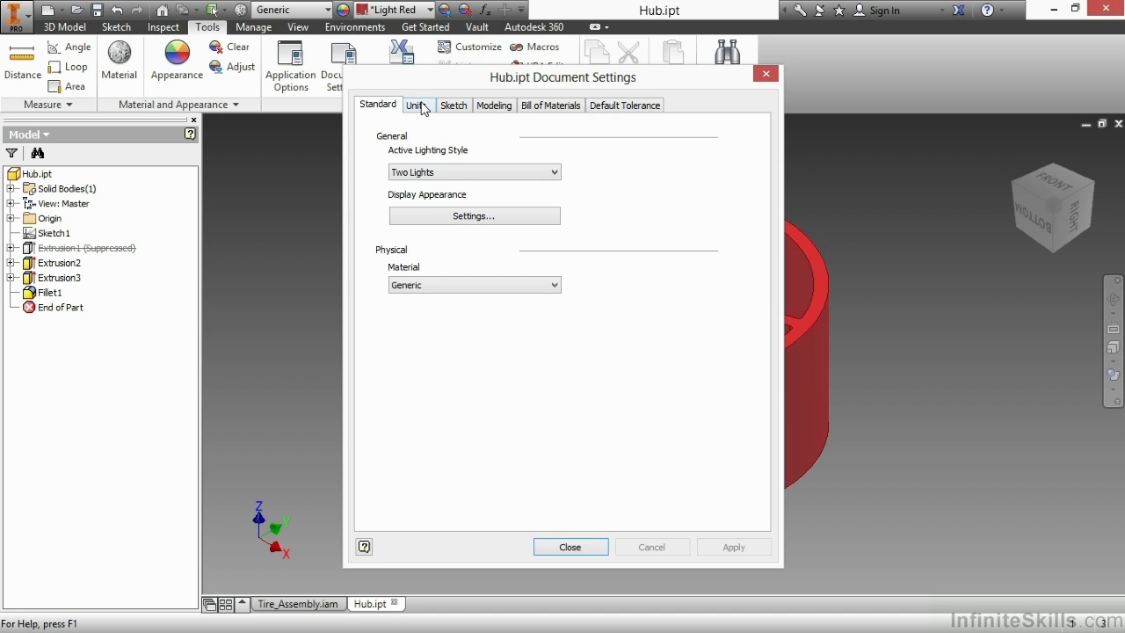
pyautogui.click(454, 105)
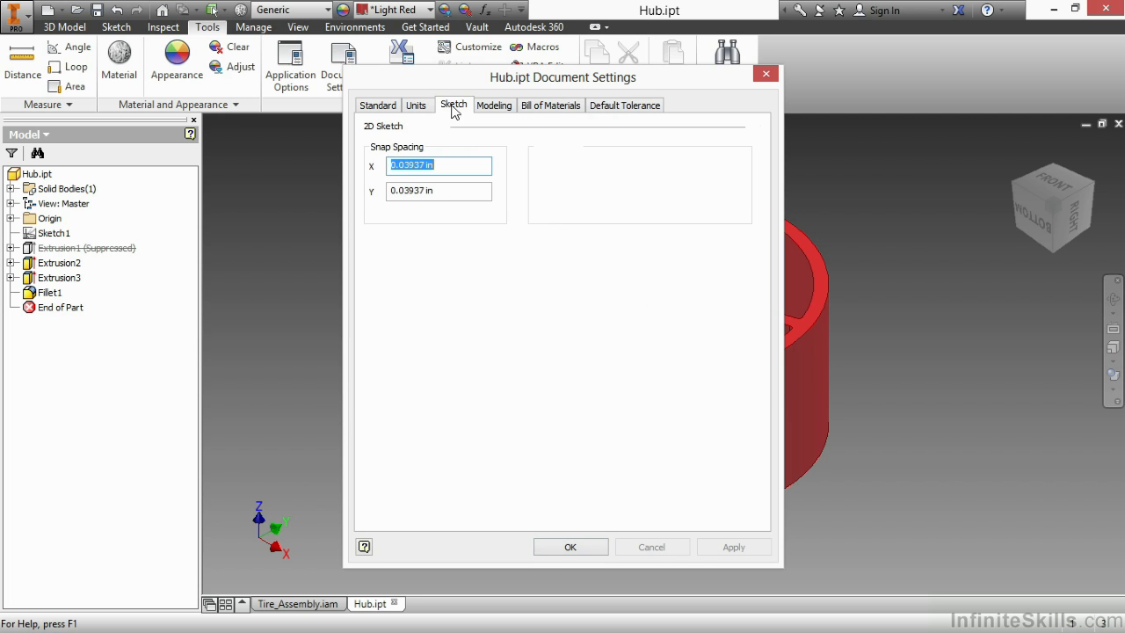
pyautogui.click(494, 106)
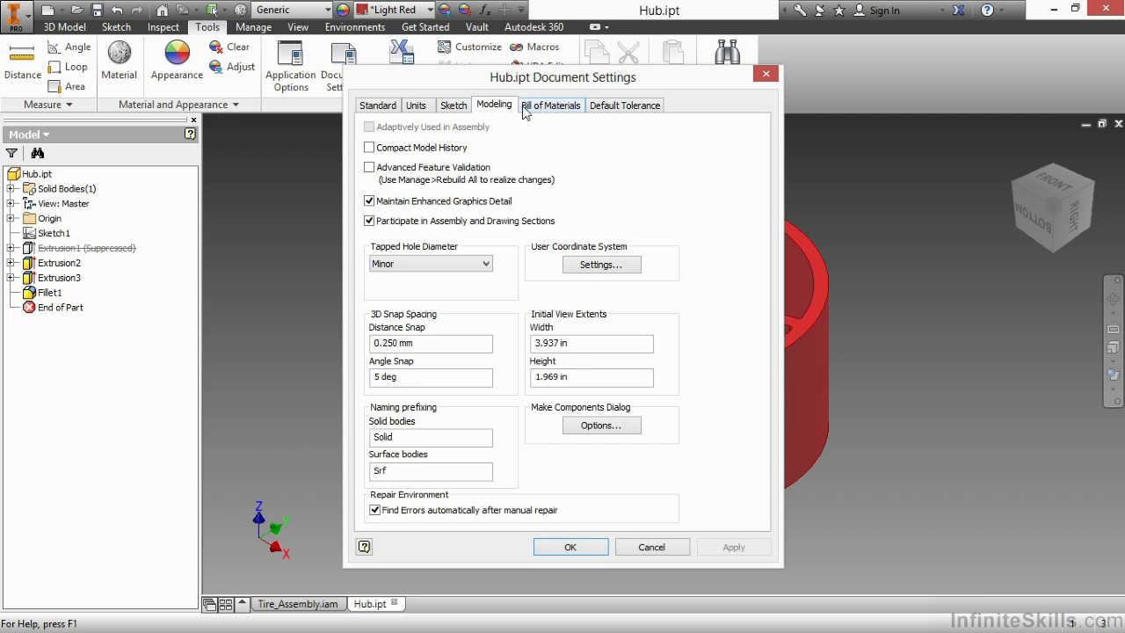
# Return to Hub.ipt's Standard page showing Two Lights lighting and Generic material
pyautogui.click(380, 107)
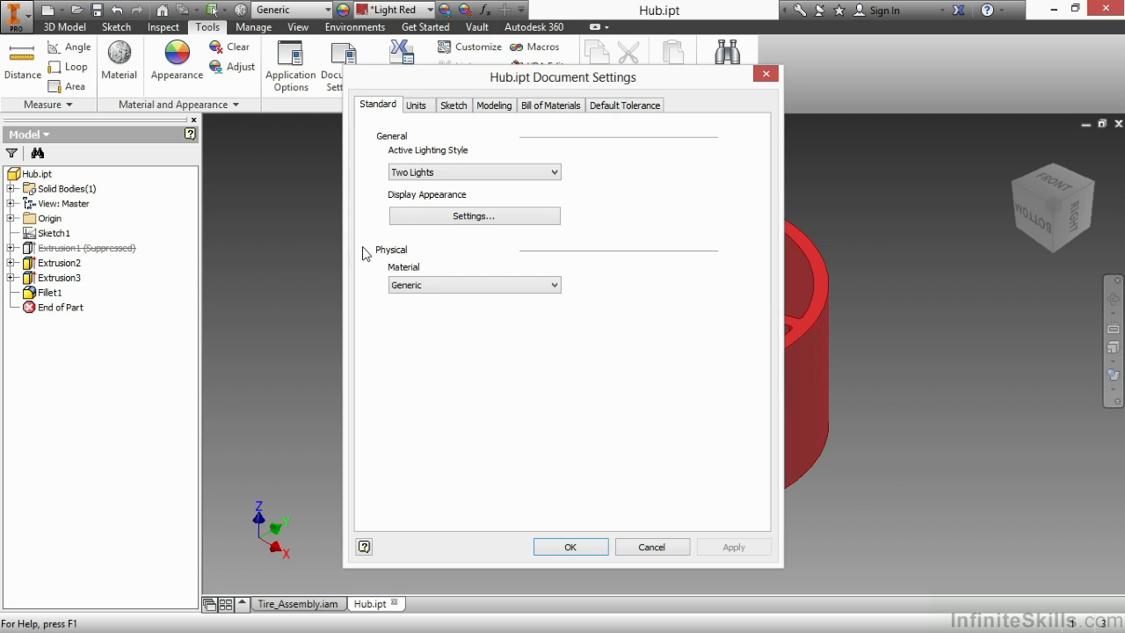
# On Hub.ipt's Units page, set modeling dimensions to Display as expression
pyautogui.click(418, 110)
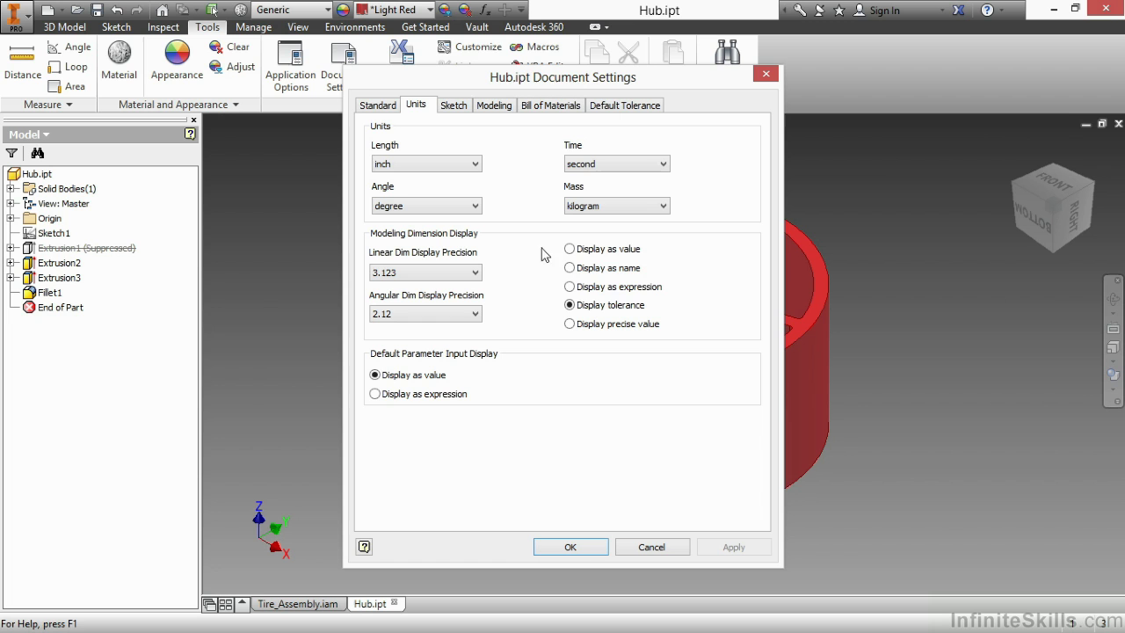
pyautogui.click(570, 287)
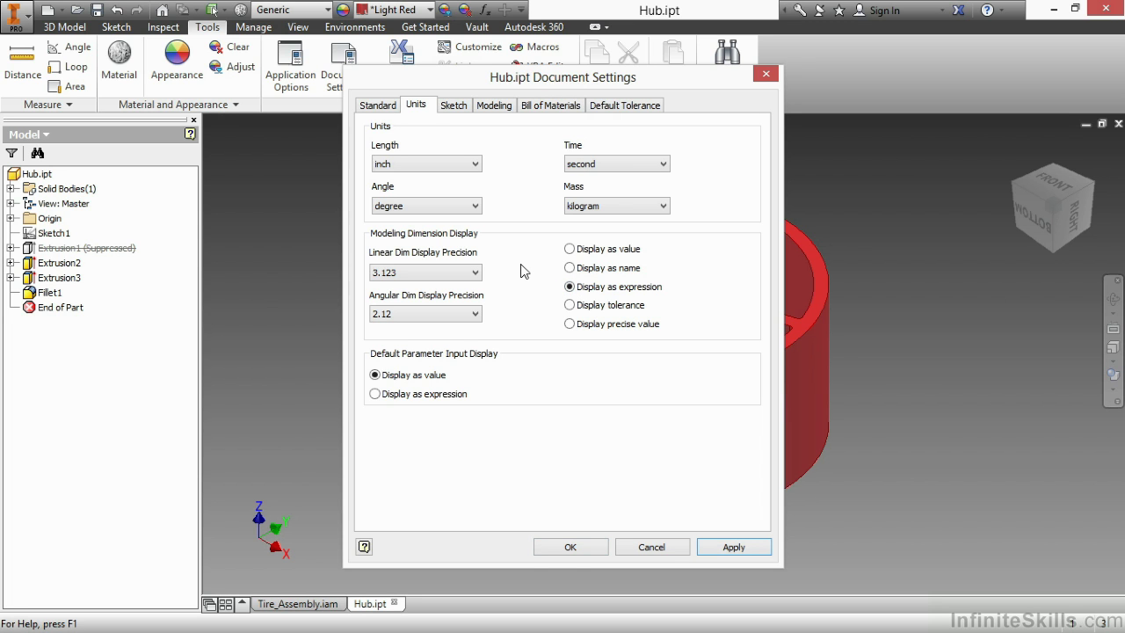
# Review Hub.ipt's Sketch page, then go back to its Modeling page
pyautogui.click(454, 106)
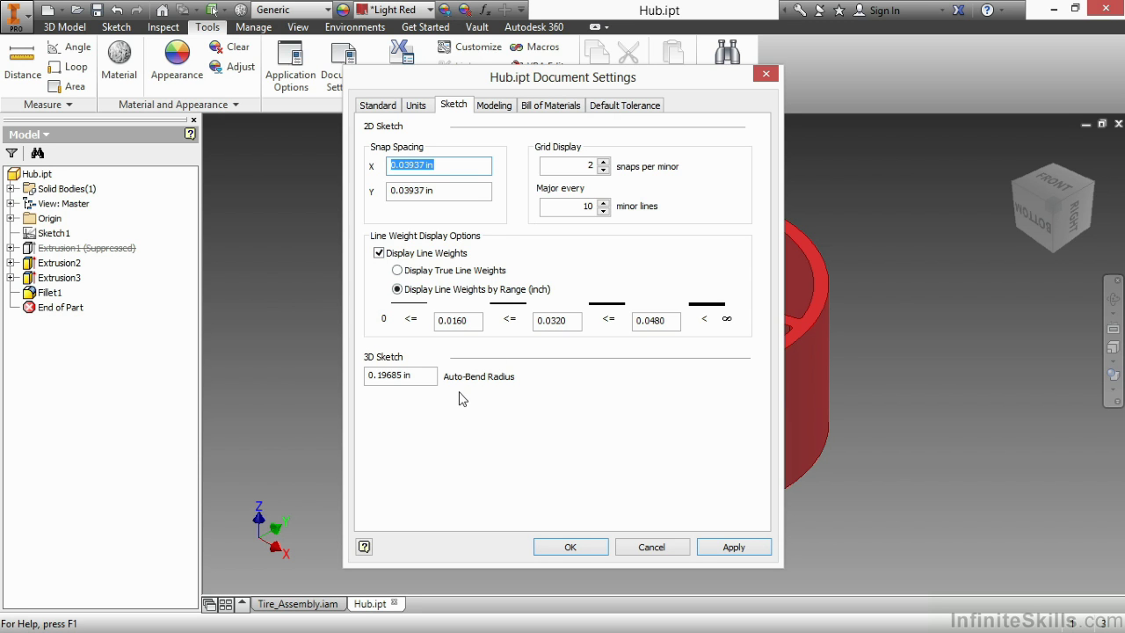
pyautogui.click(498, 107)
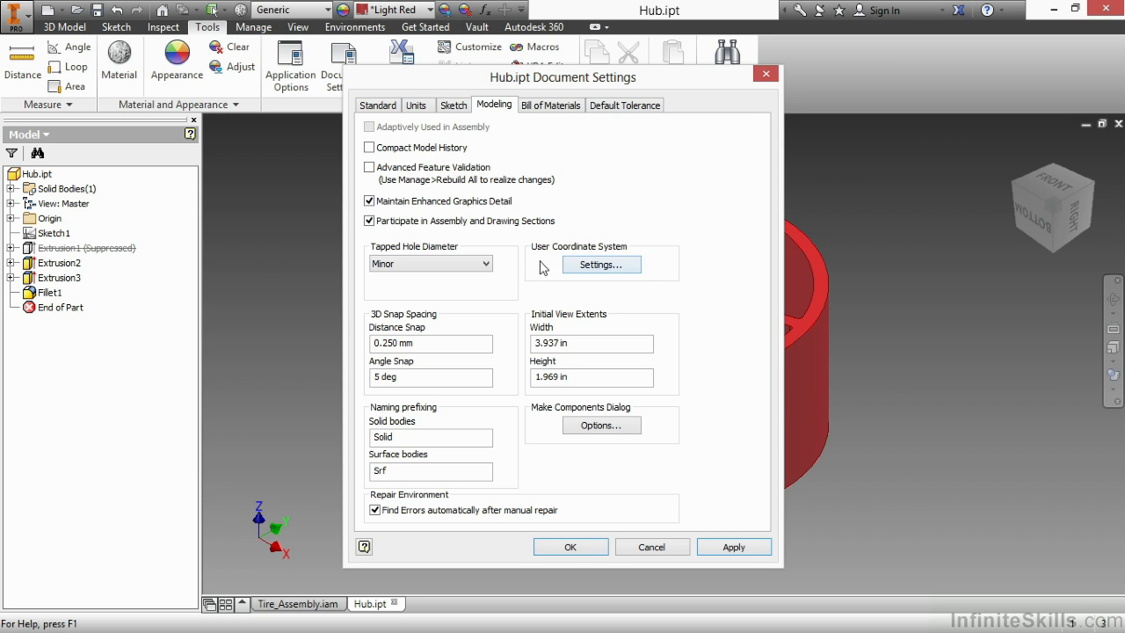
# Keep Minor tapped hole diameter and review the Make Components options without changes
pyautogui.click(491, 268)
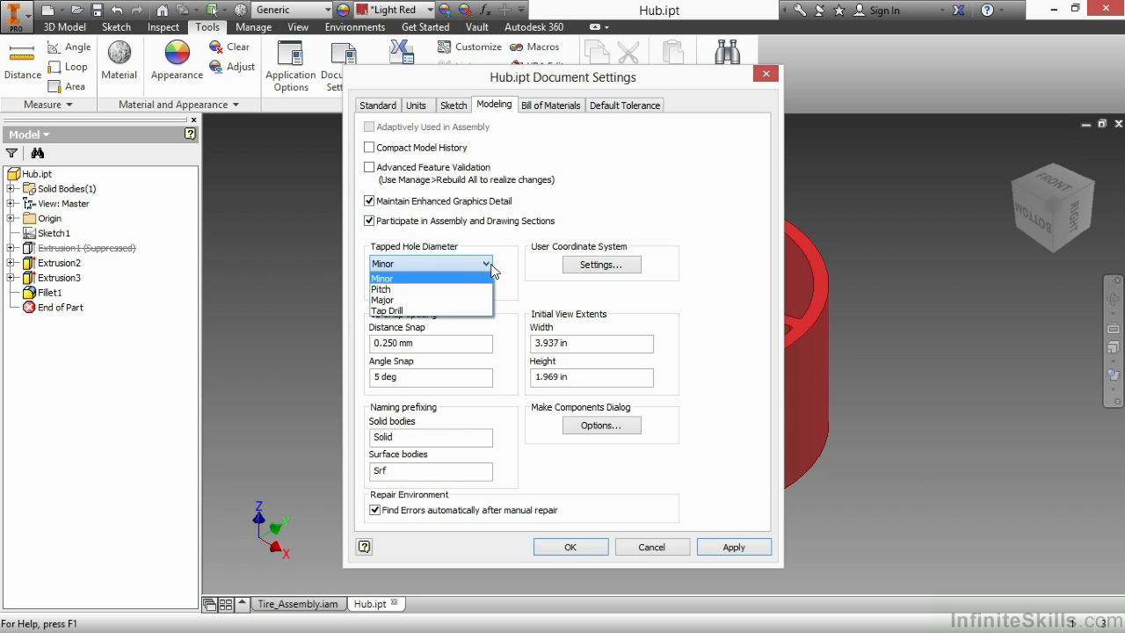
pyautogui.click(512, 265)
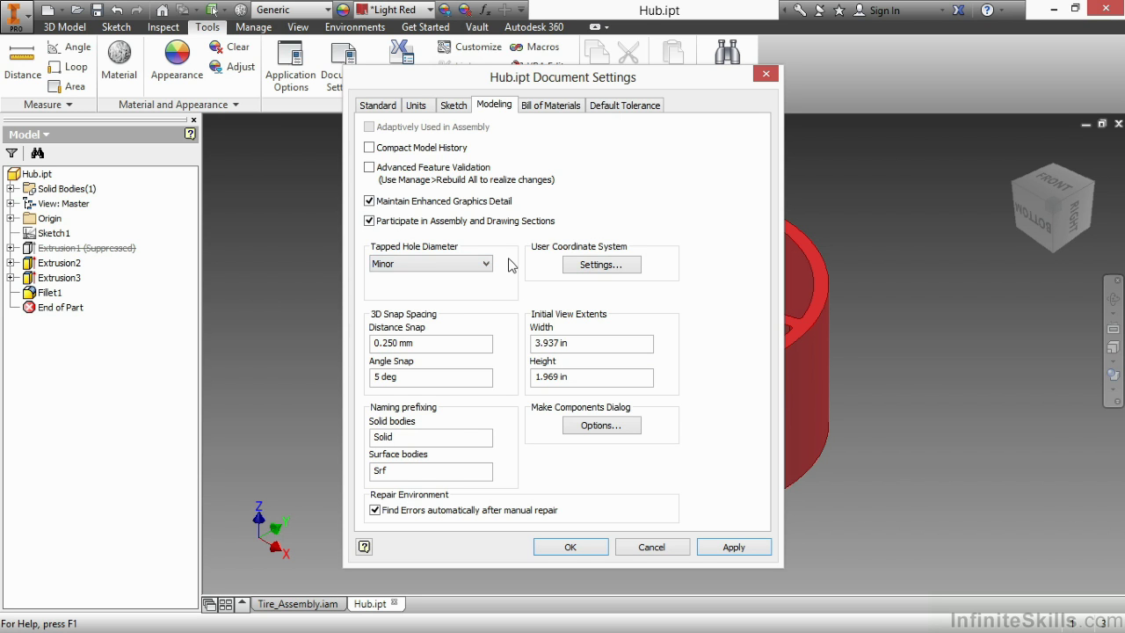
pyautogui.click(607, 426)
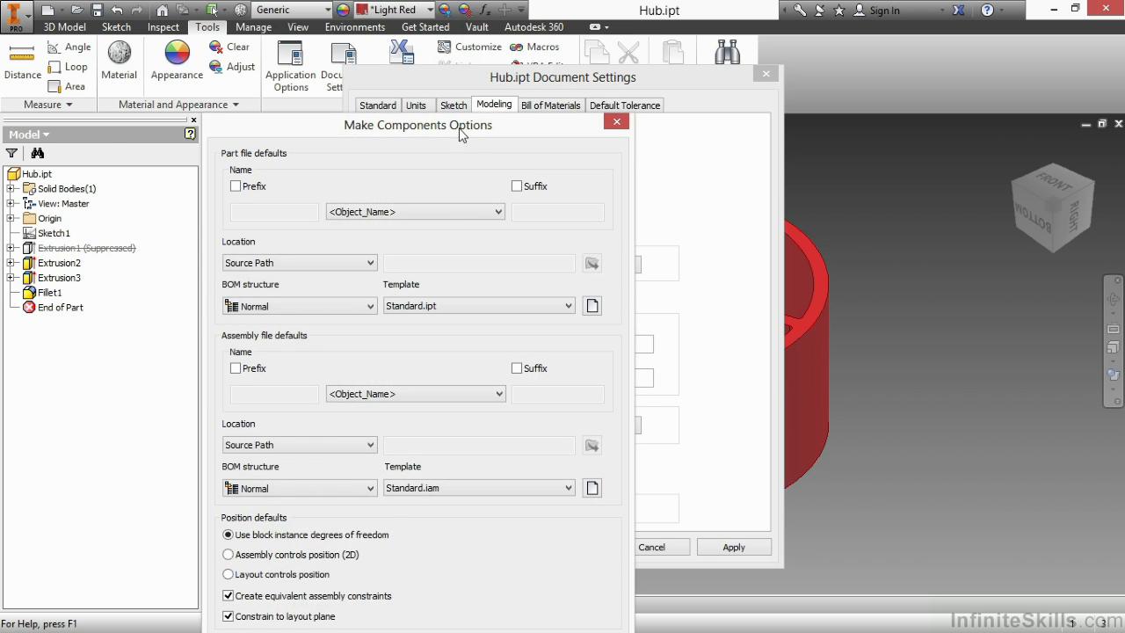
pyautogui.moveTo(460, 129); pyautogui.dragTo(365, 16)
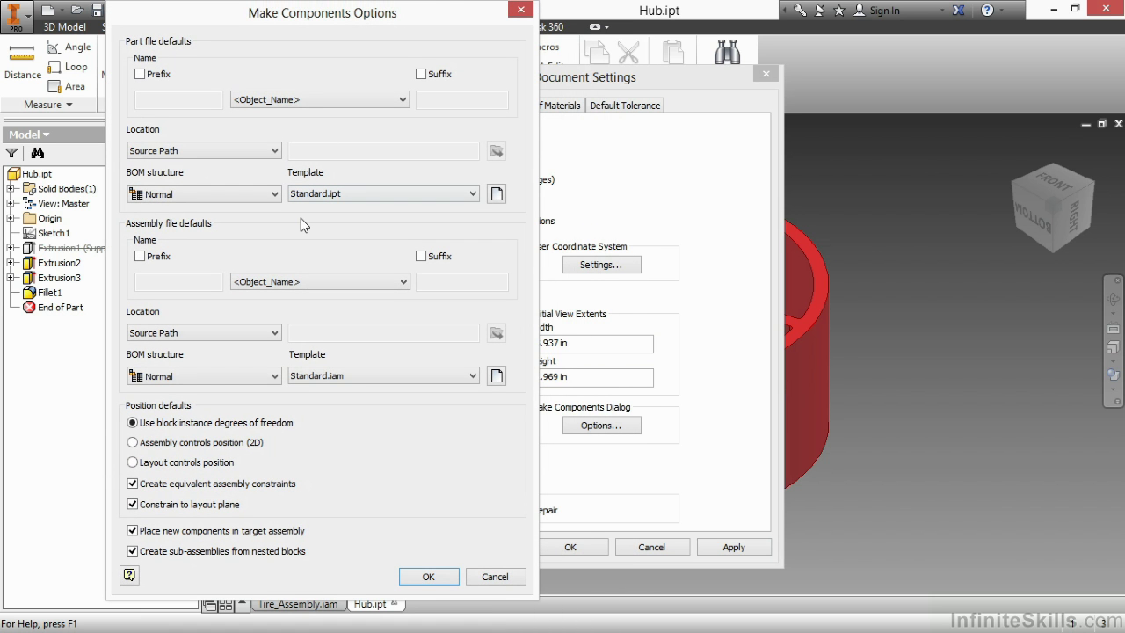
pyautogui.click(498, 577)
# Show Hub.ipt's Bill of Materials defaults: Normal structure, 1 Each unit quantity, Each base quantity
pyautogui.click(552, 107)
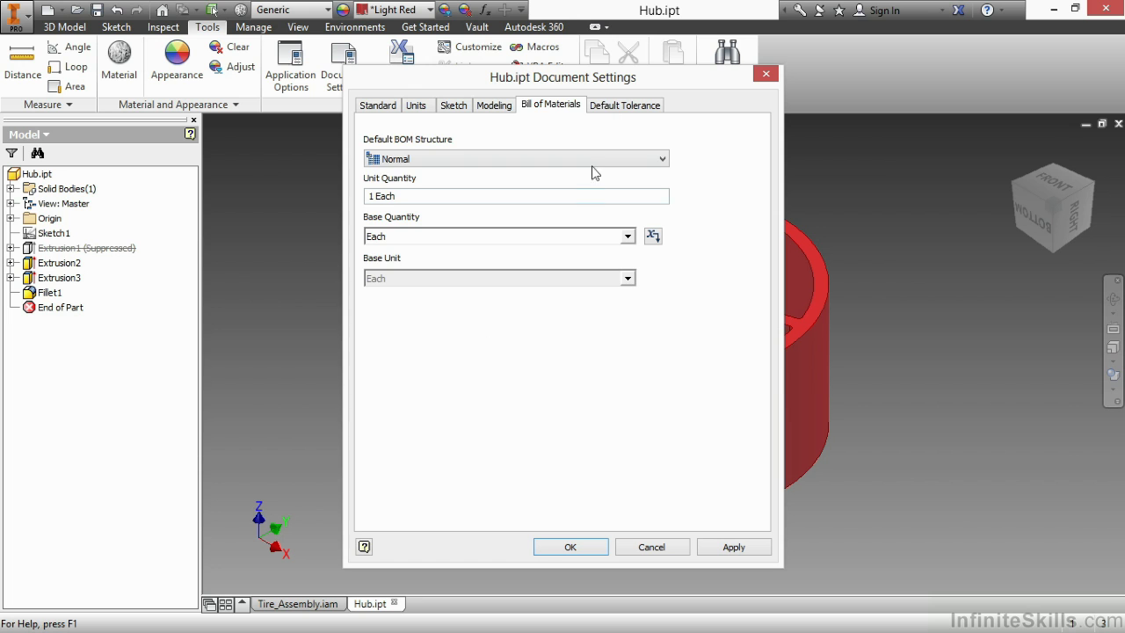
# Show Hub.ipt's Default Tolerance page, with standard tolerancing unused and empty tables
pyautogui.click(608, 112)
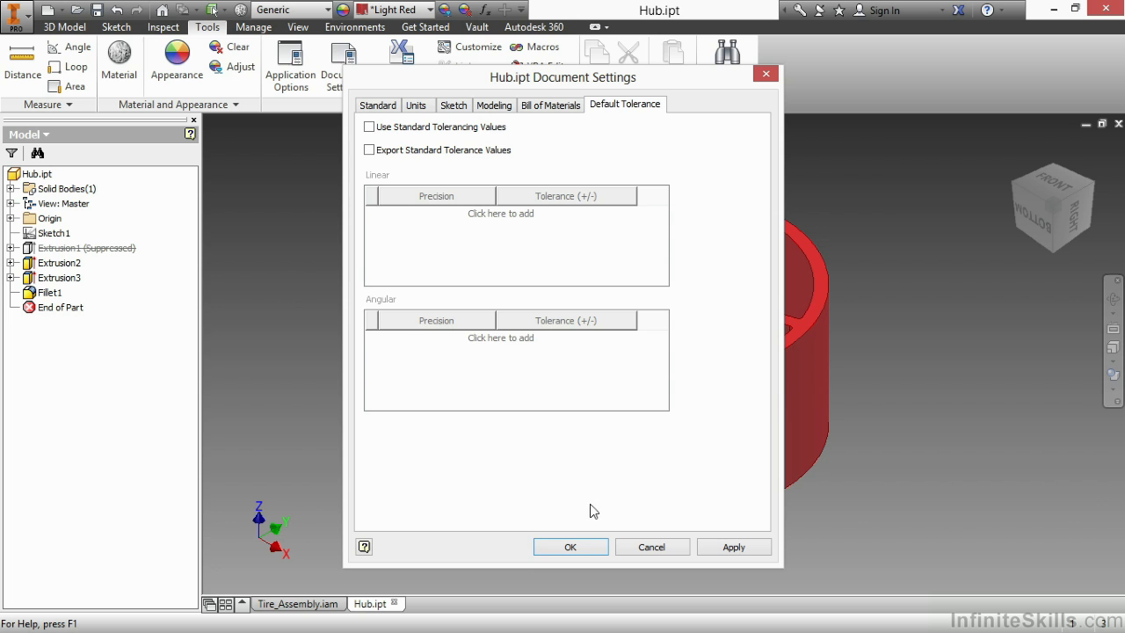
# Close the part's Document Settings and create Drawing1 from the ANSI (in).dwg template
pyautogui.click(572, 547)
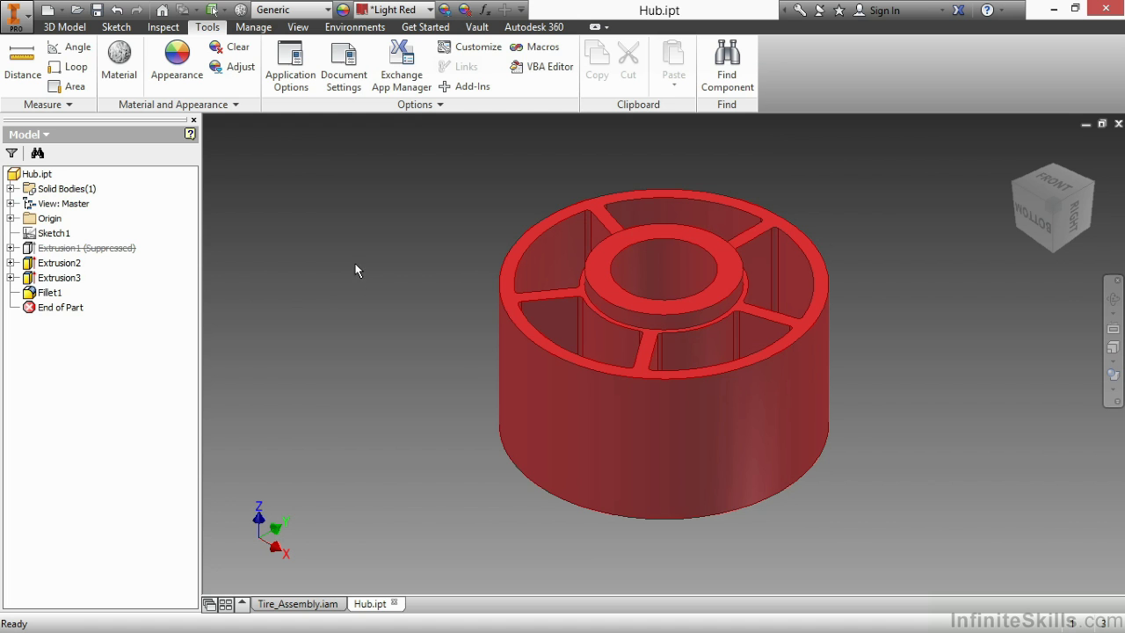
pyautogui.click(49, 12)
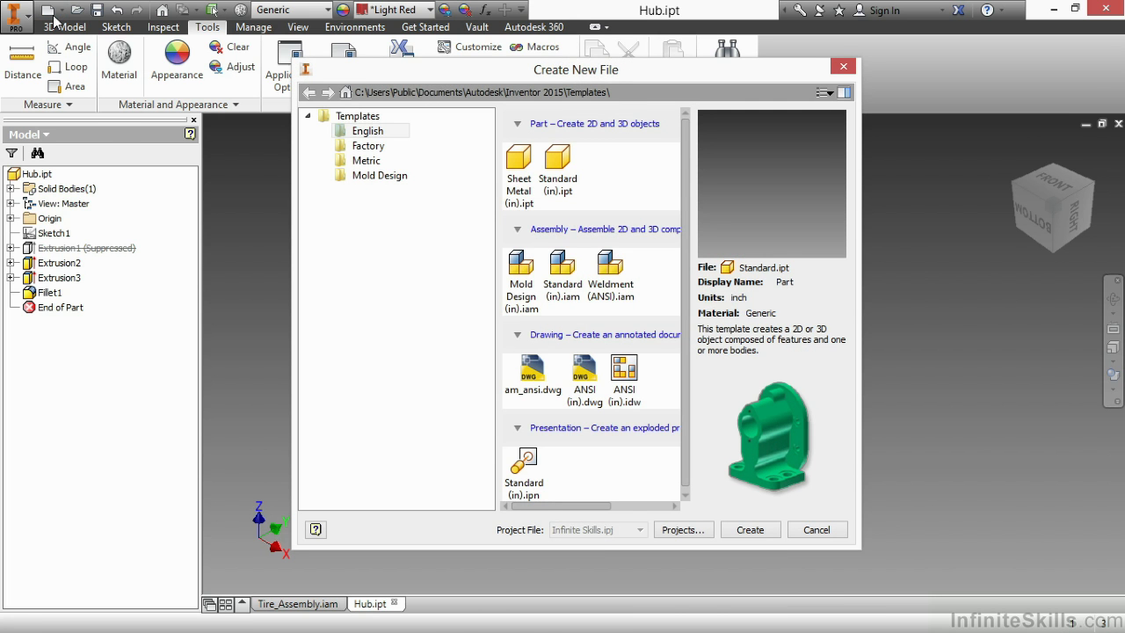
pyautogui.click(586, 376)
pyautogui.click(736, 528)
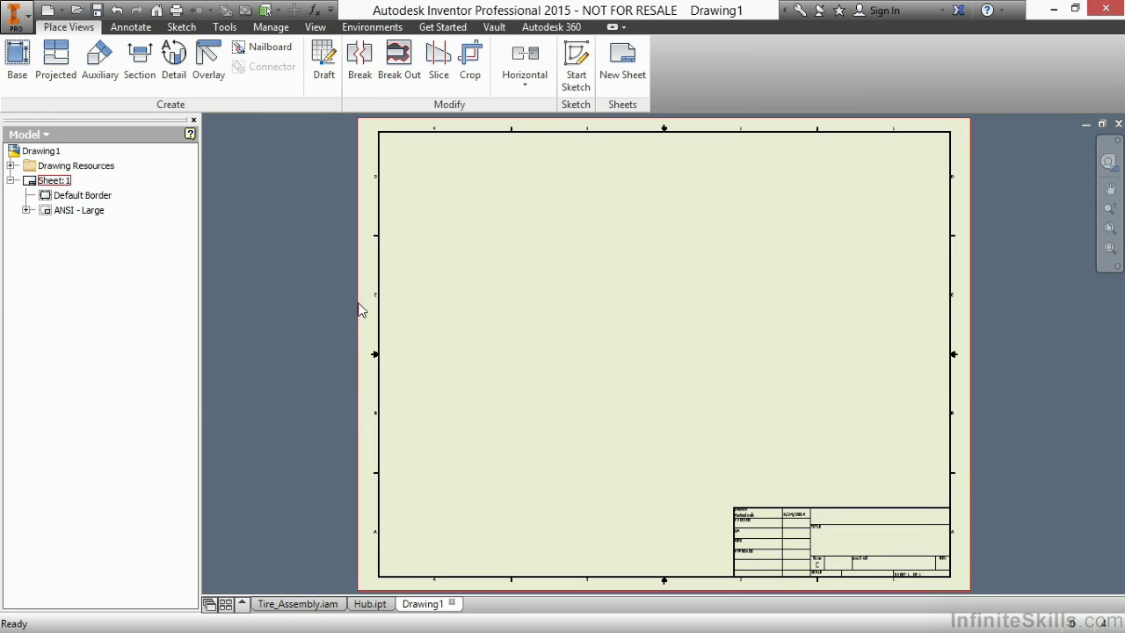
# Open Drawing1's Document Settings, keep the ANSI standard, and view the Sketch snap and grid page
pyautogui.click(224, 27)
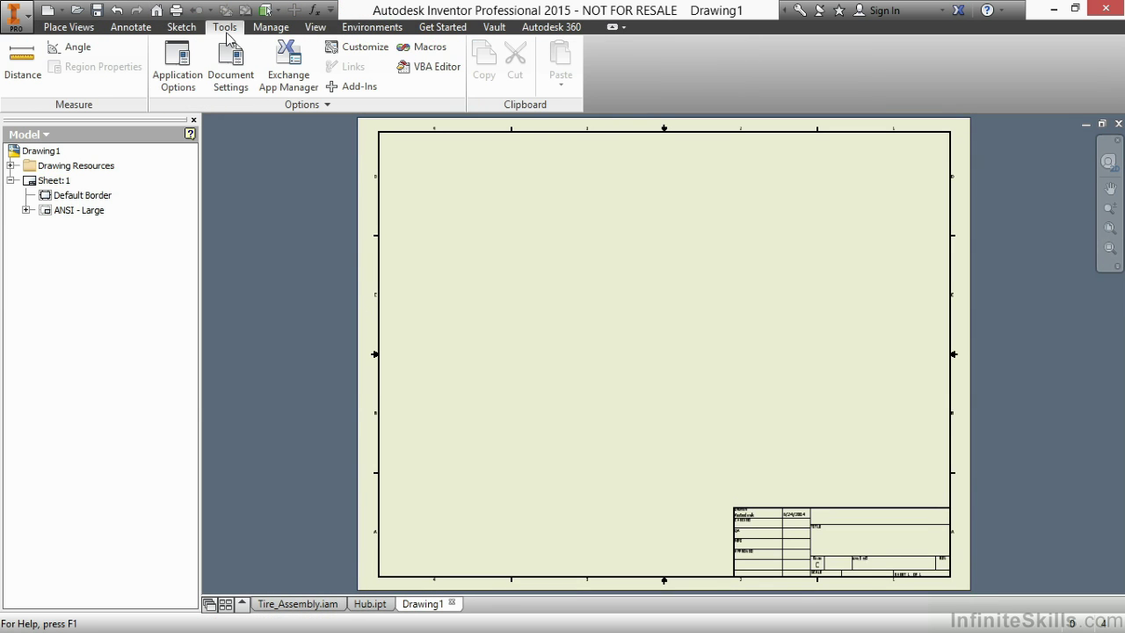
pyautogui.click(226, 66)
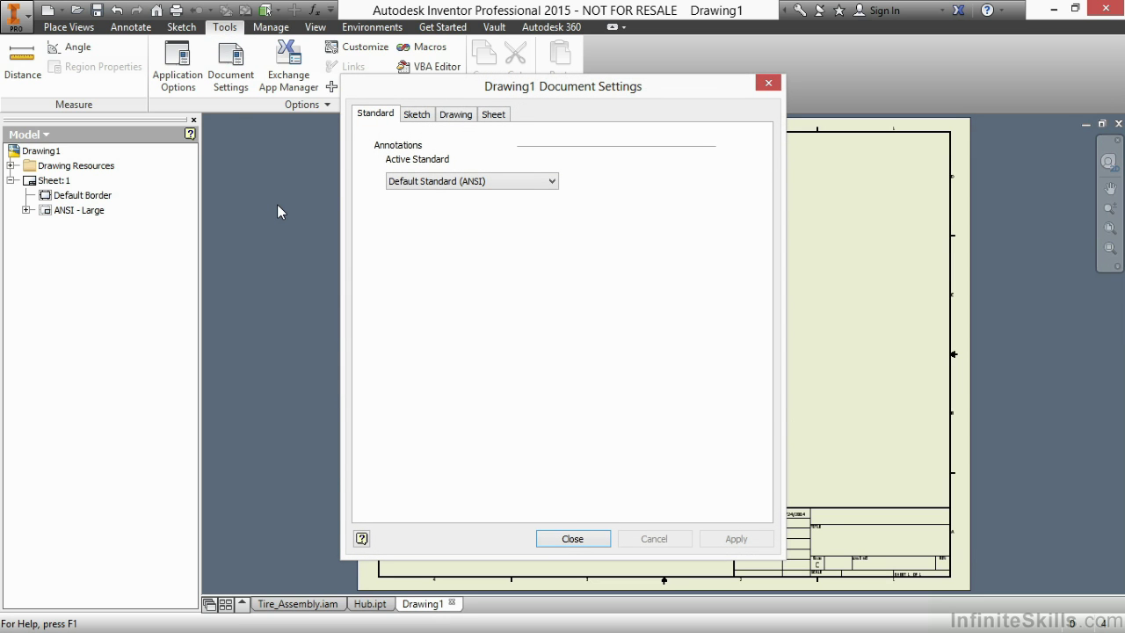
pyautogui.click(428, 182)
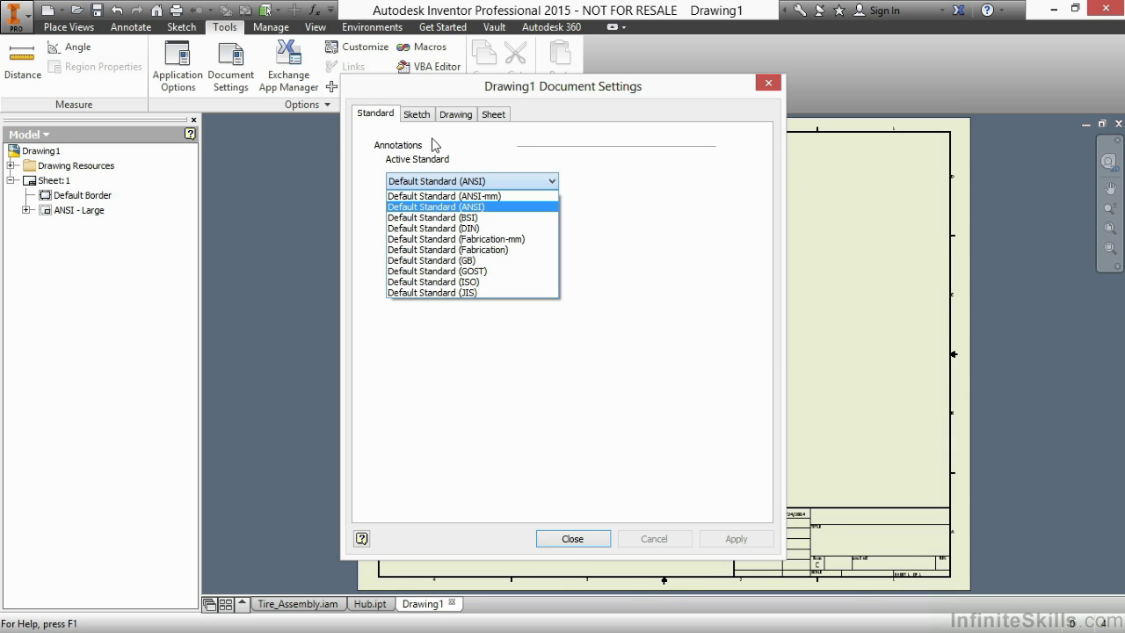
pyautogui.click(432, 138)
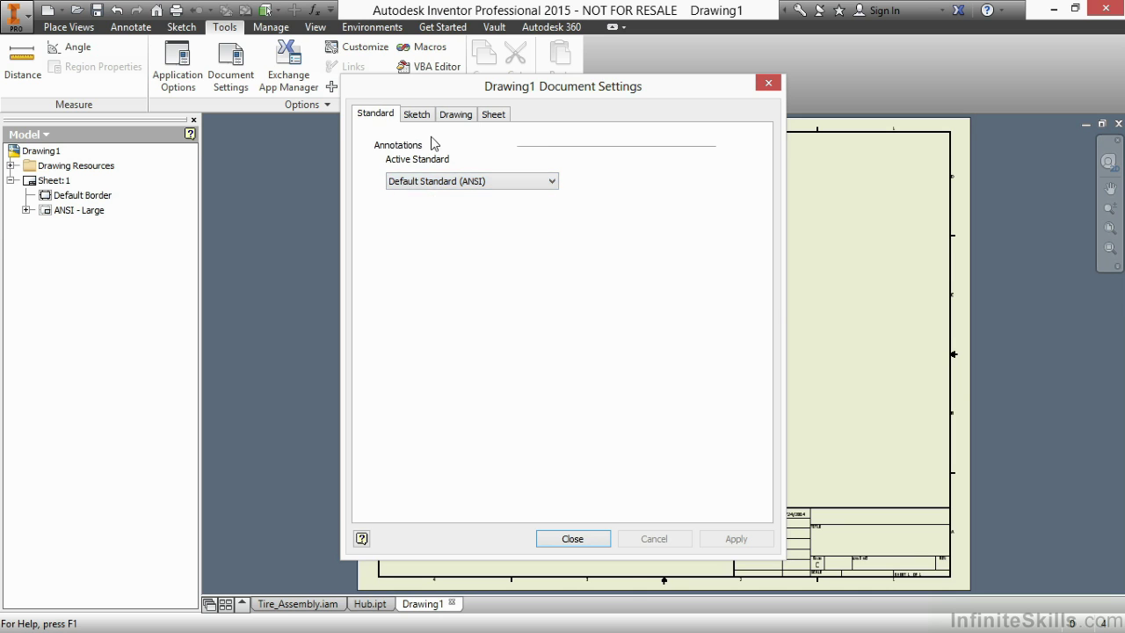
pyautogui.click(420, 116)
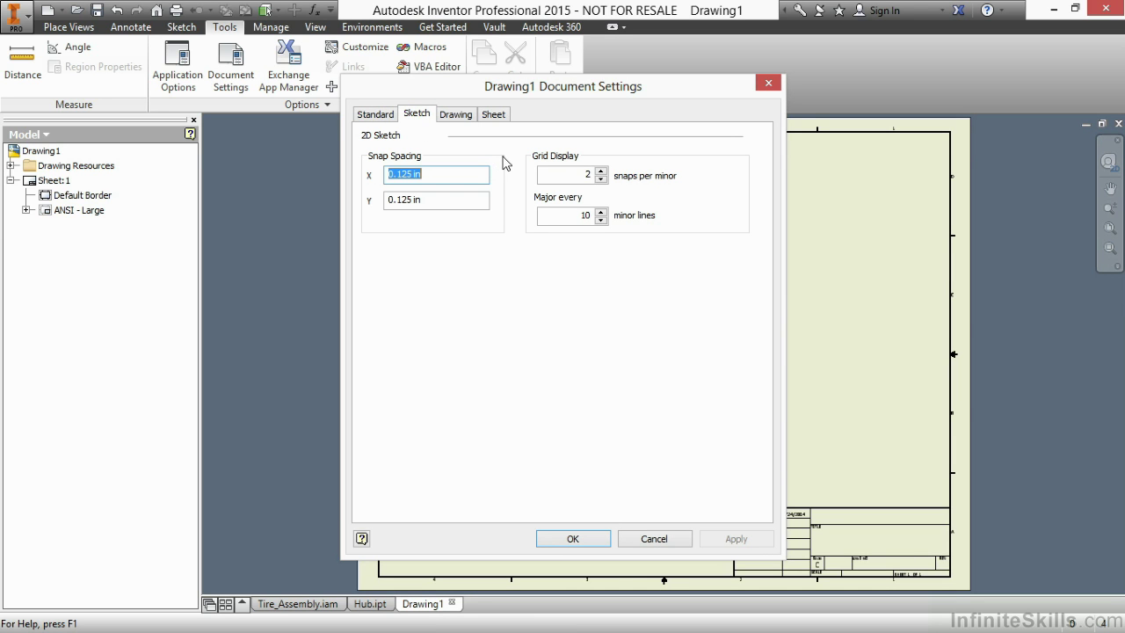
# View the Drawing page settings, keeping dimension text alignment at View Position
pyautogui.click(467, 117)
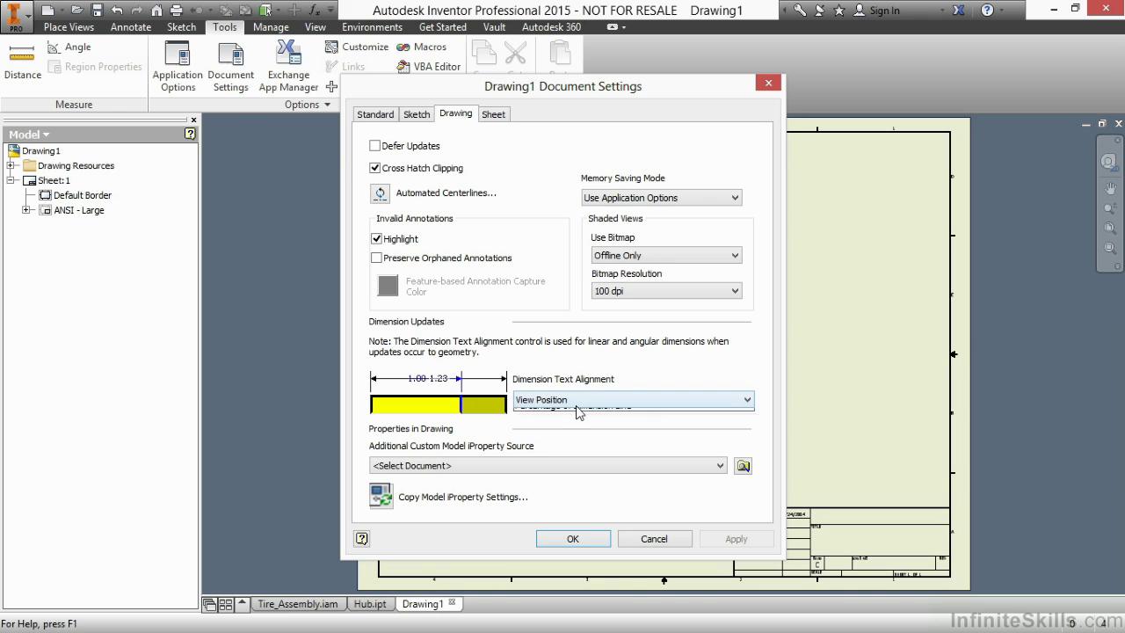
pyautogui.click(577, 407)
pyautogui.click(577, 410)
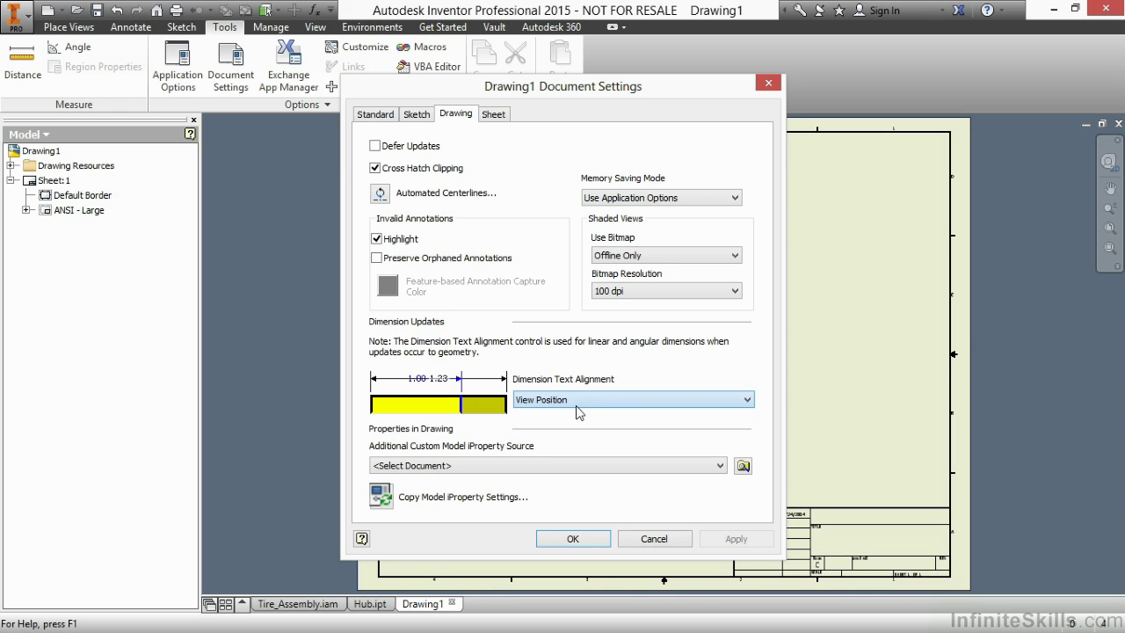
# View the Sheet page and select the default sheet label text 'Sheet'
pyautogui.click(494, 115)
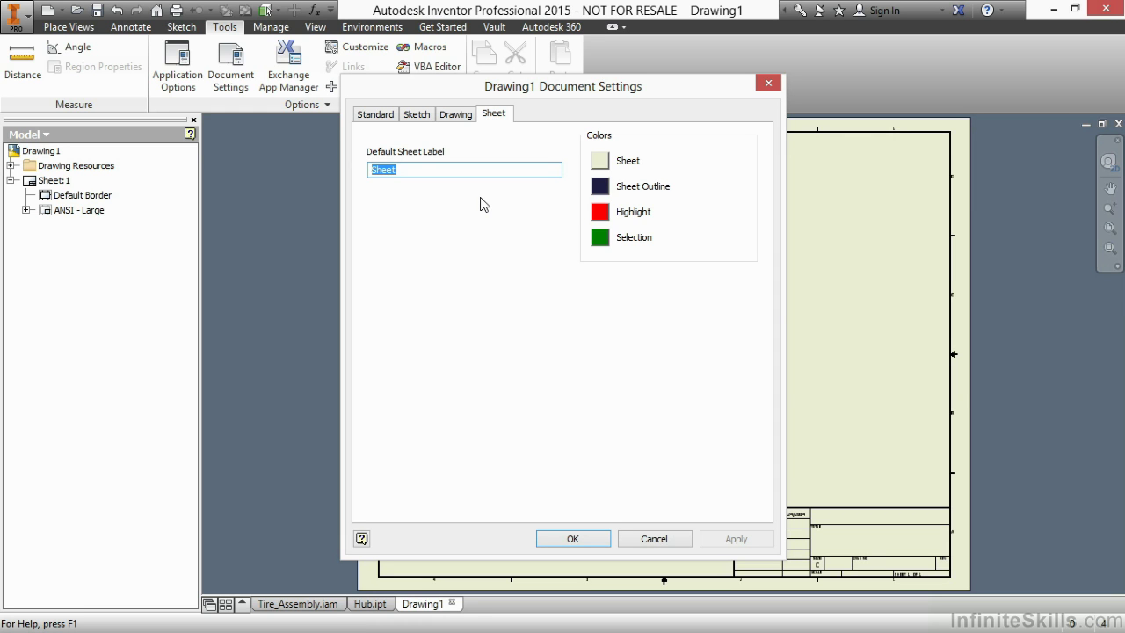
pyautogui.click(410, 169)
pyautogui.moveTo(410, 169); pyautogui.dragTo(352, 173)
# Set the sheet background colour to white and apply it
pyautogui.click(602, 163)
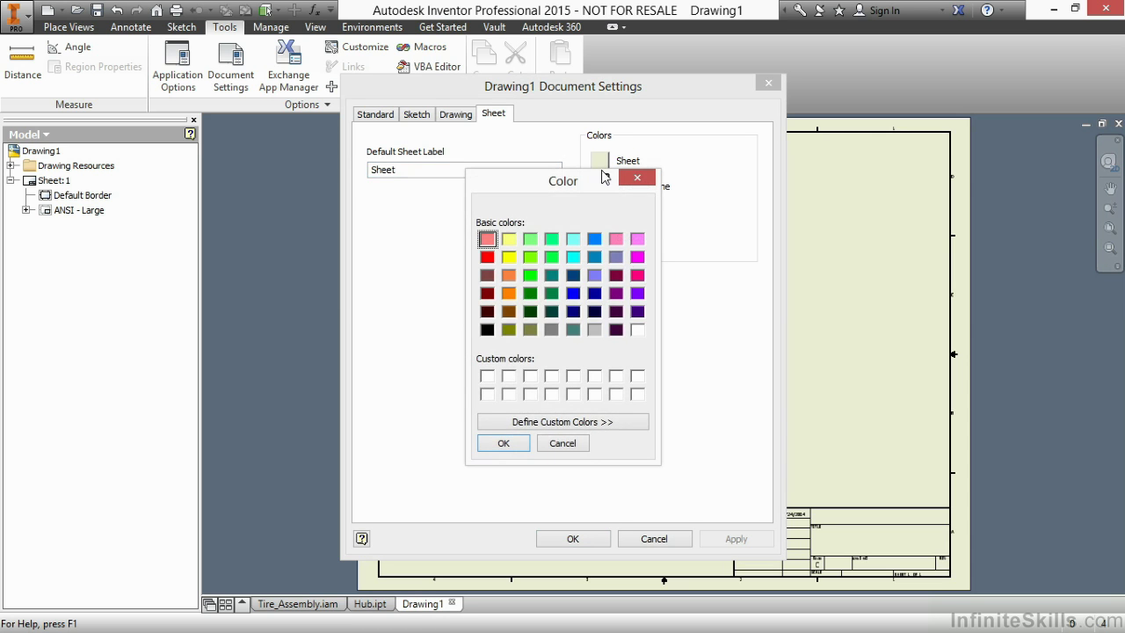
pyautogui.click(638, 330)
pyautogui.click(503, 443)
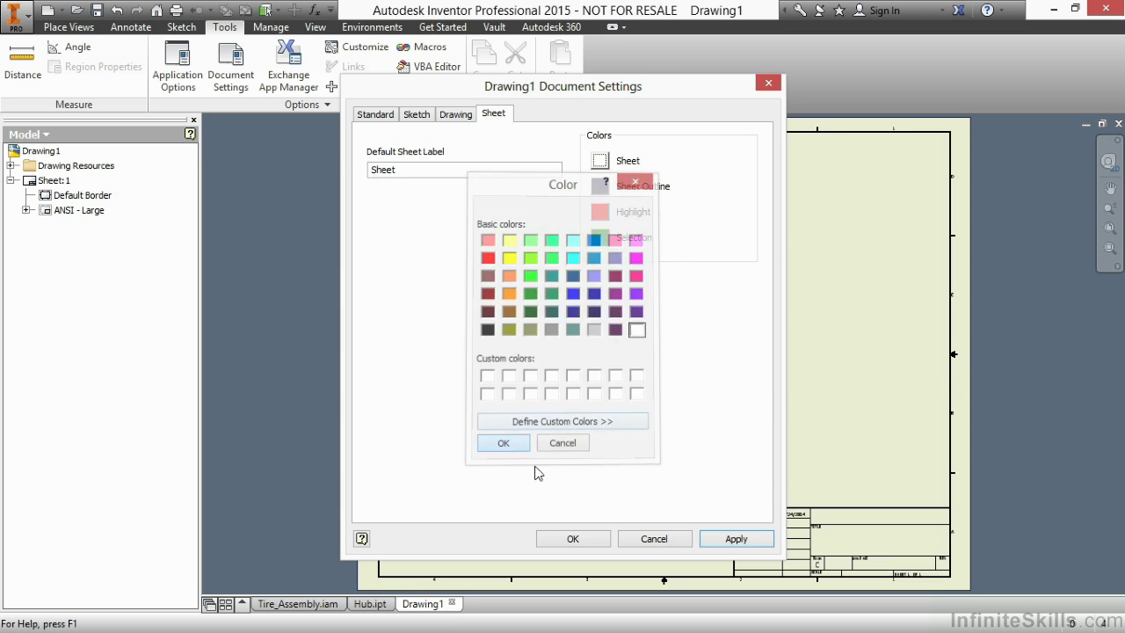
pyautogui.click(734, 539)
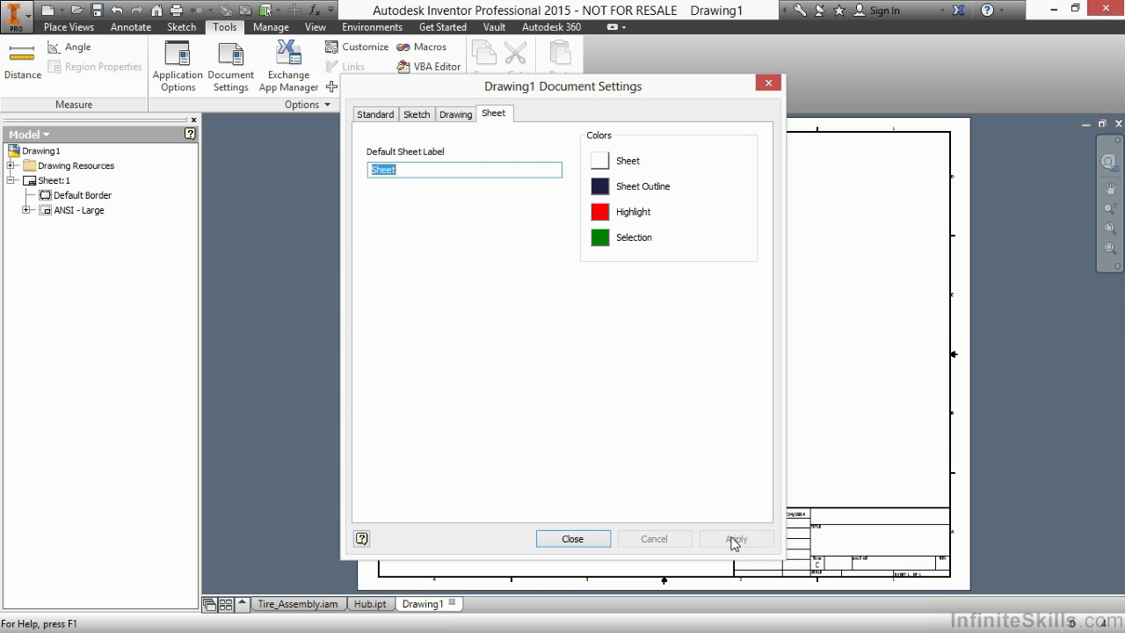
# Change the sheet background colour to blue, apply it, and close Document Settings
pyautogui.click(601, 167)
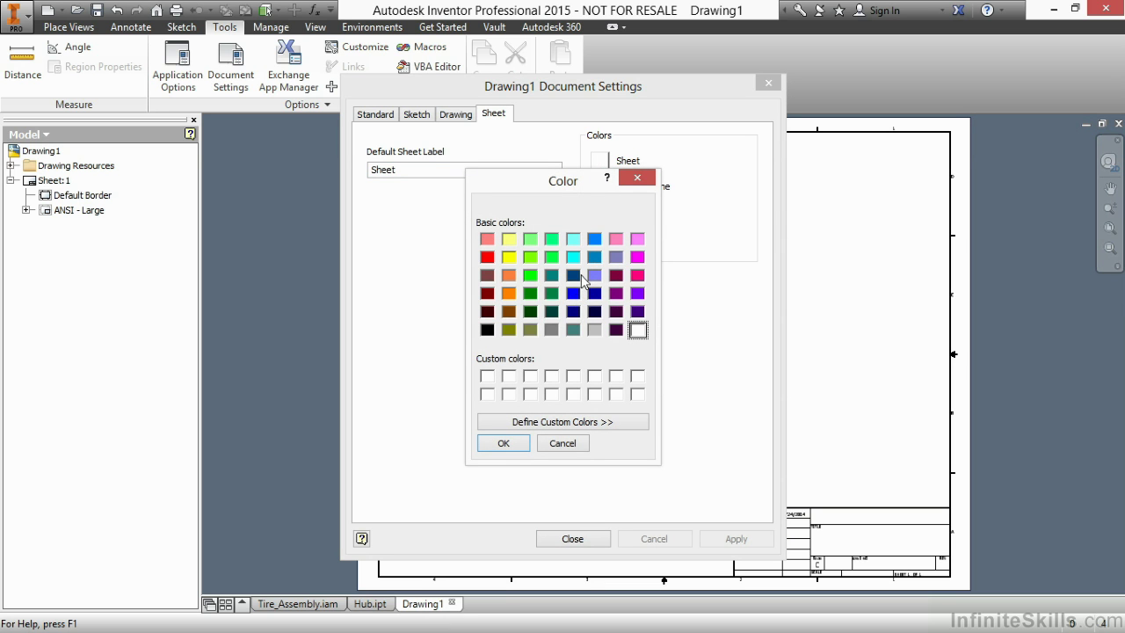
pyautogui.click(594, 239)
pyautogui.click(503, 443)
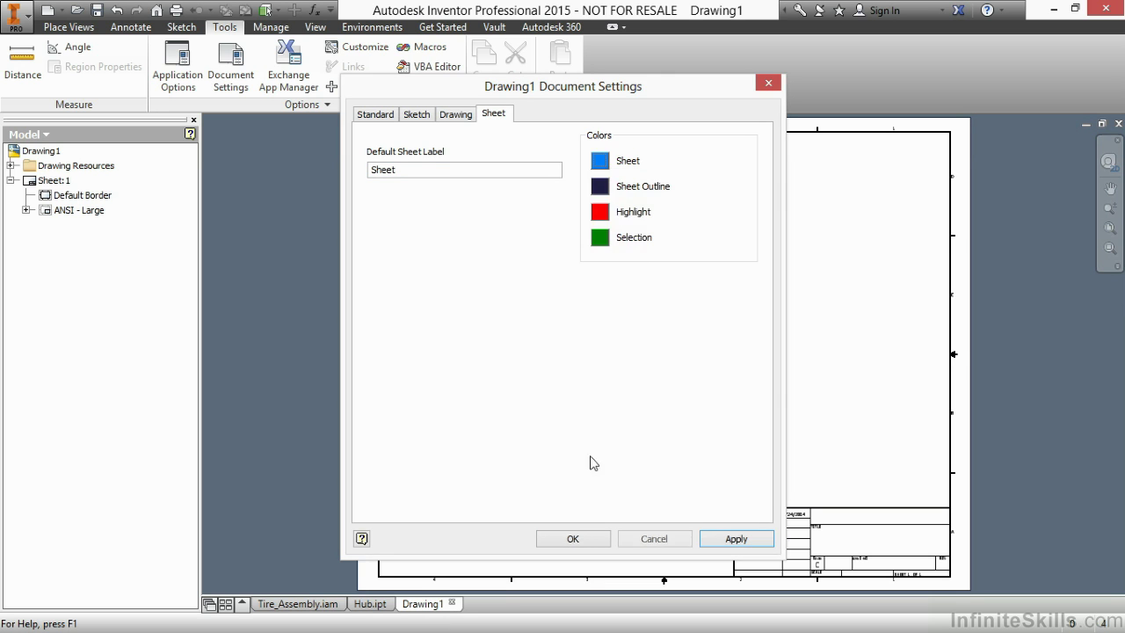
pyautogui.click(714, 537)
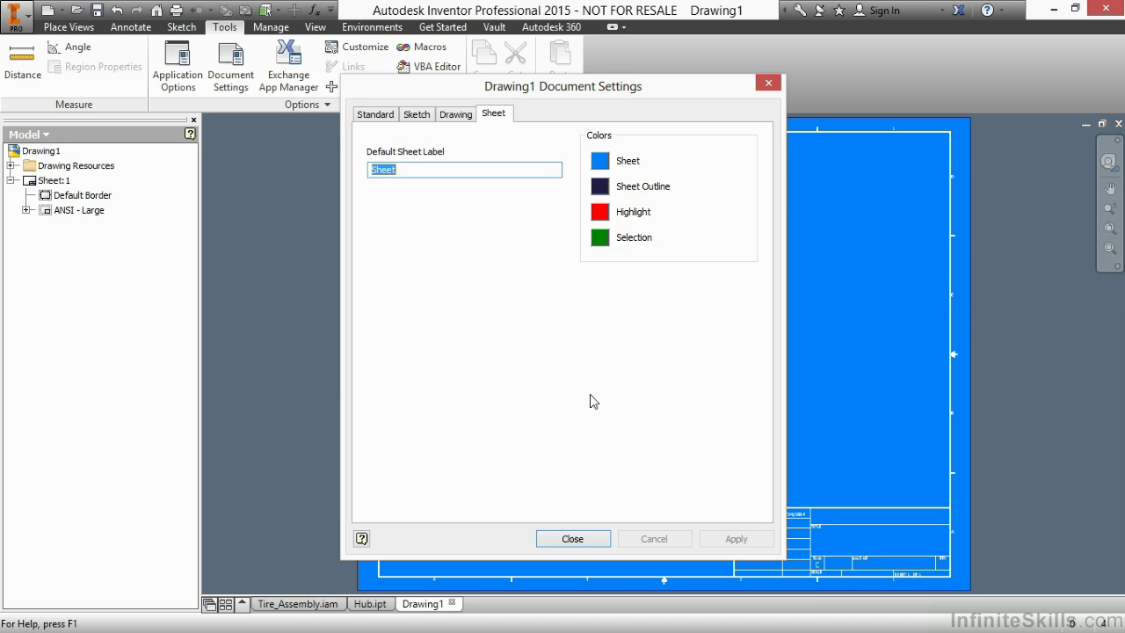
pyautogui.click(576, 538)
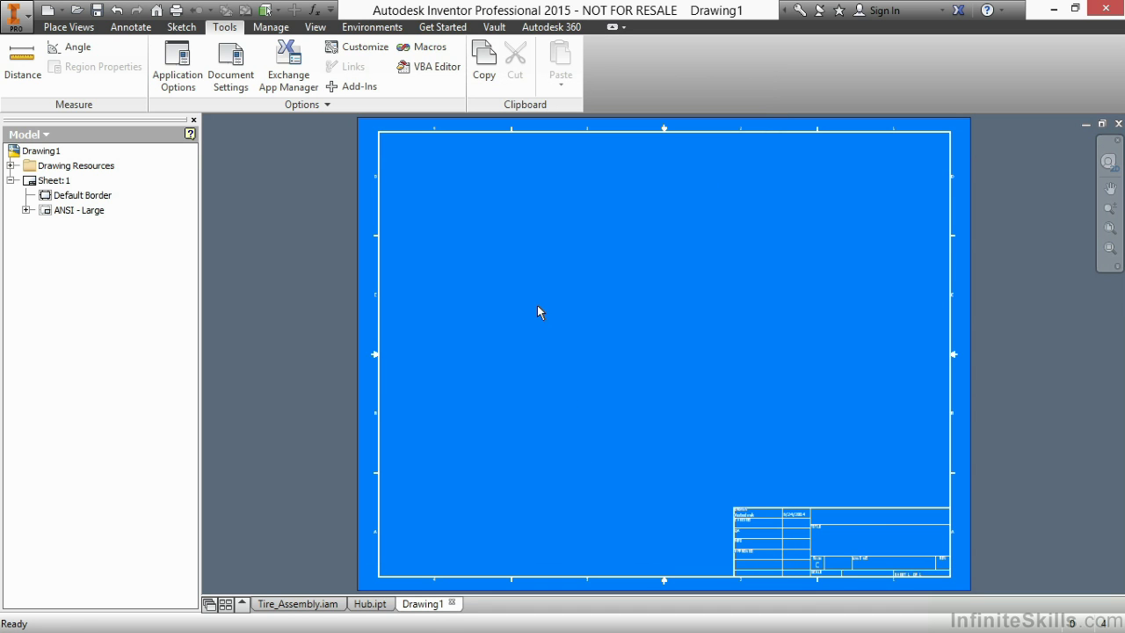